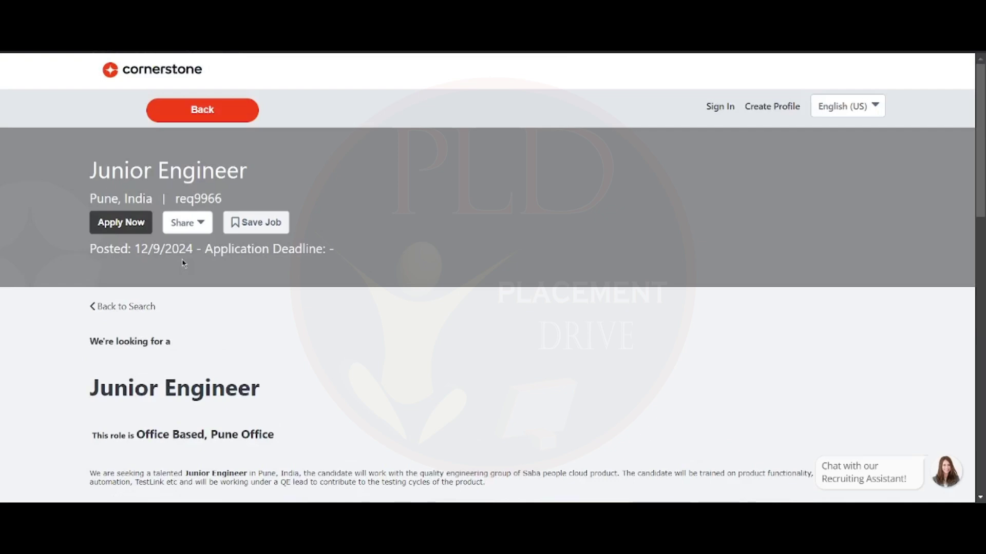
scroll(182, 259, down, 3)
scroll(182, 259, down, 2)
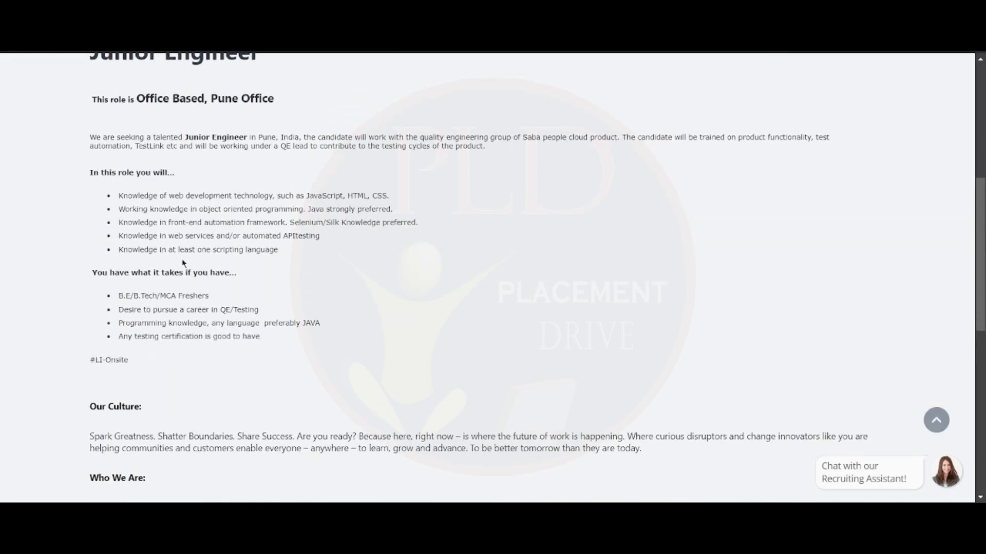
scroll(182, 259, down, 1)
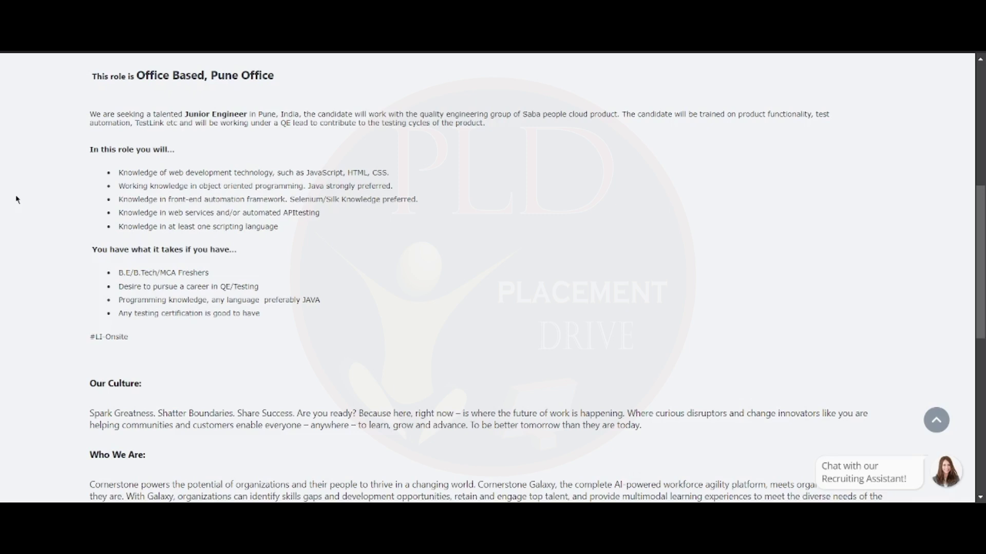
scroll(421, 235, up, 1)
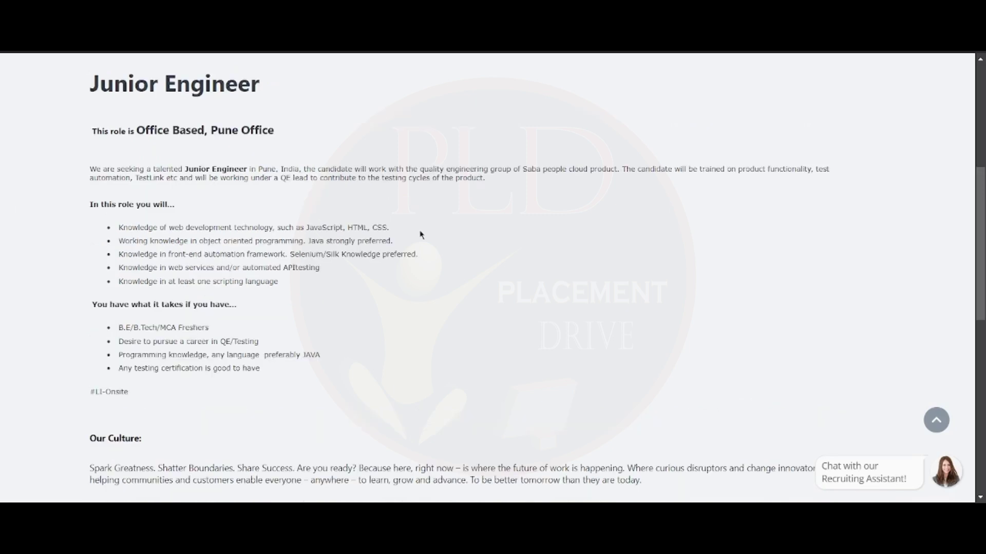